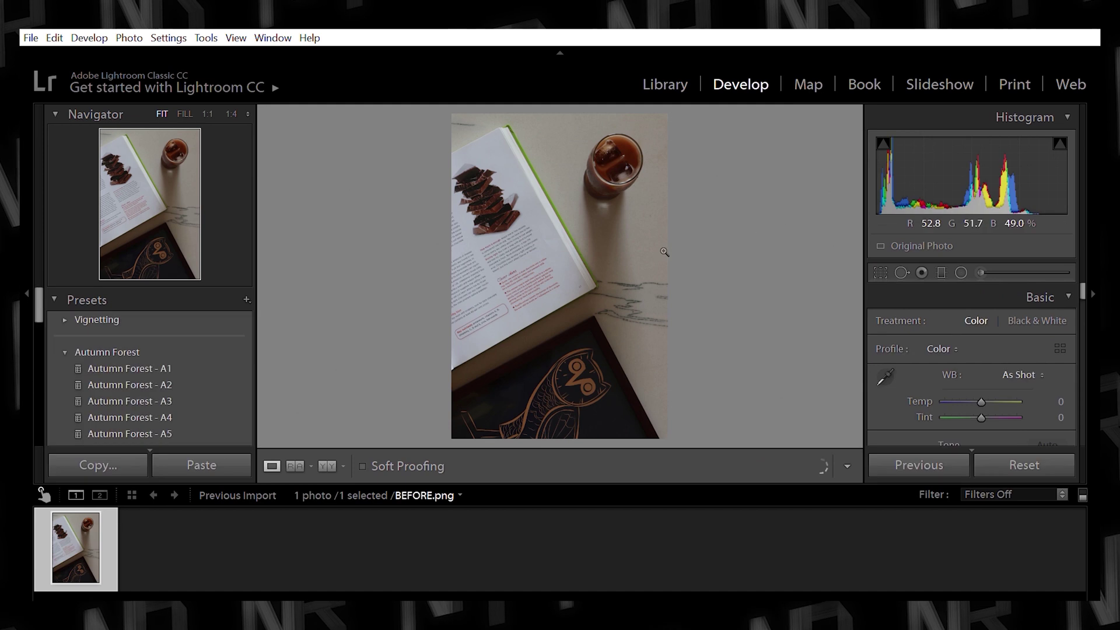
Inspect the printed text in the photo at 1:1 and look through the develop presets down to Presetpro - Driftwood.
click(553, 271)
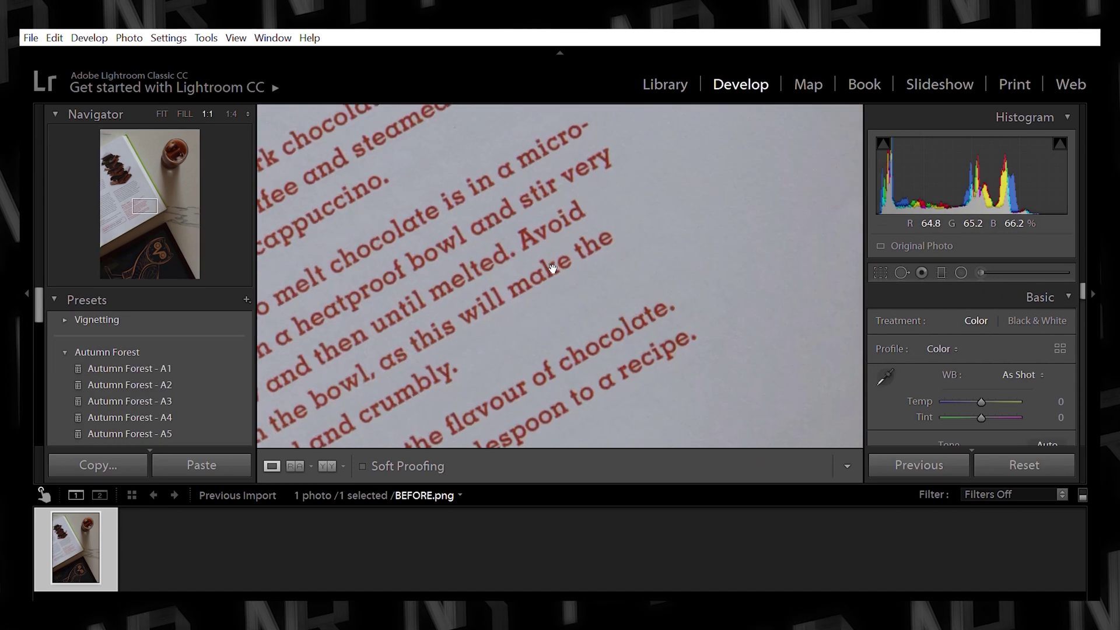
drag(658, 265, 553, 189)
click(552, 189)
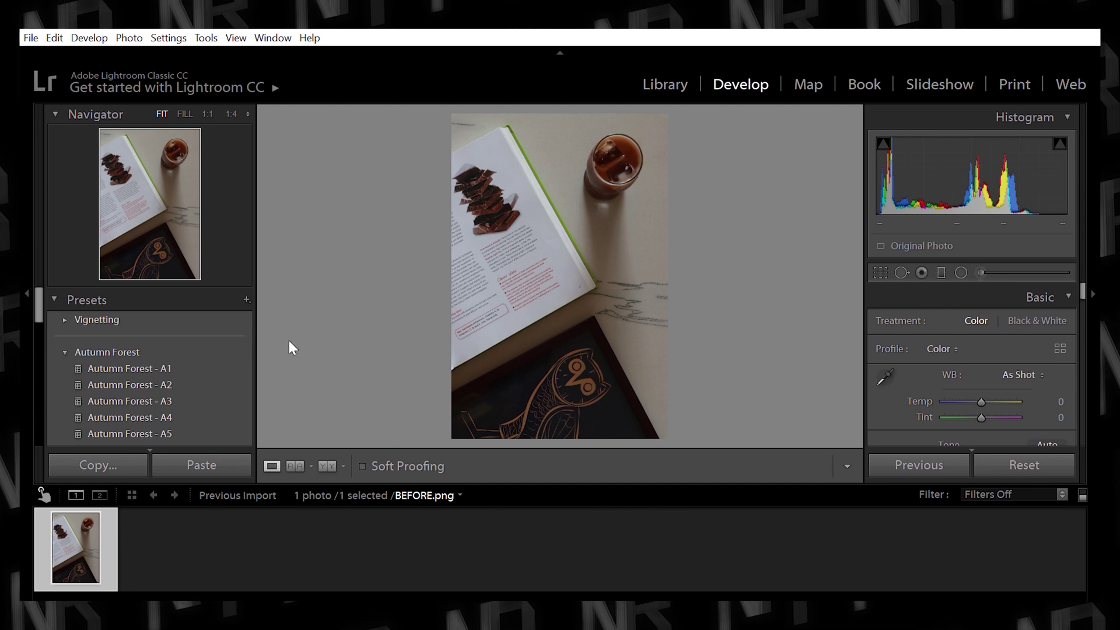
scroll(218, 350, down, 5)
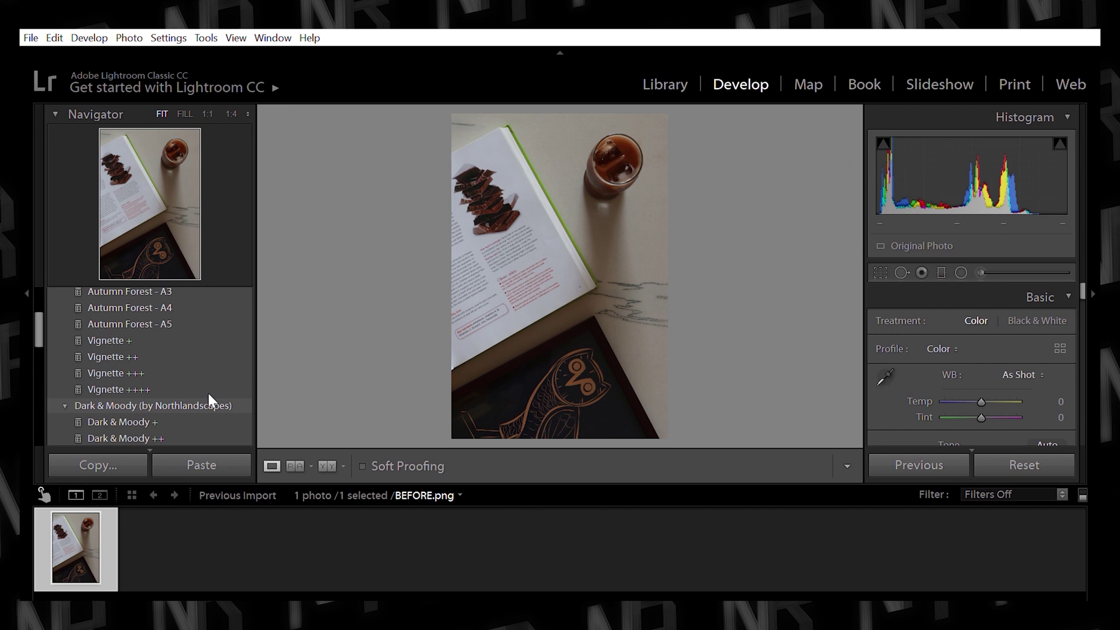
scroll(208, 393, down, 3)
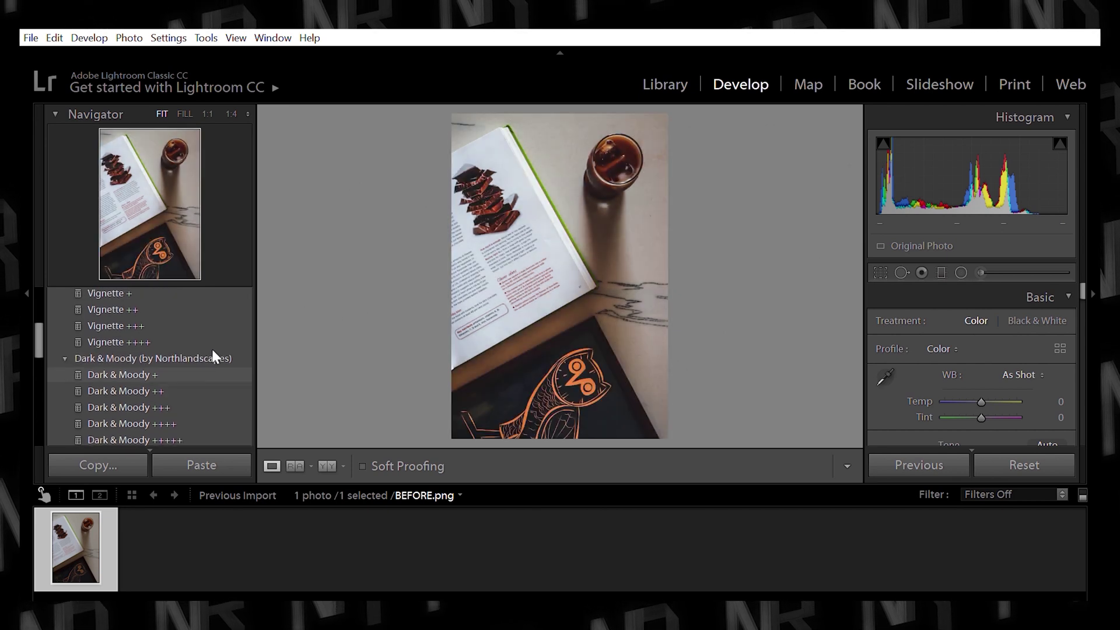
scroll(211, 377, down, 2)
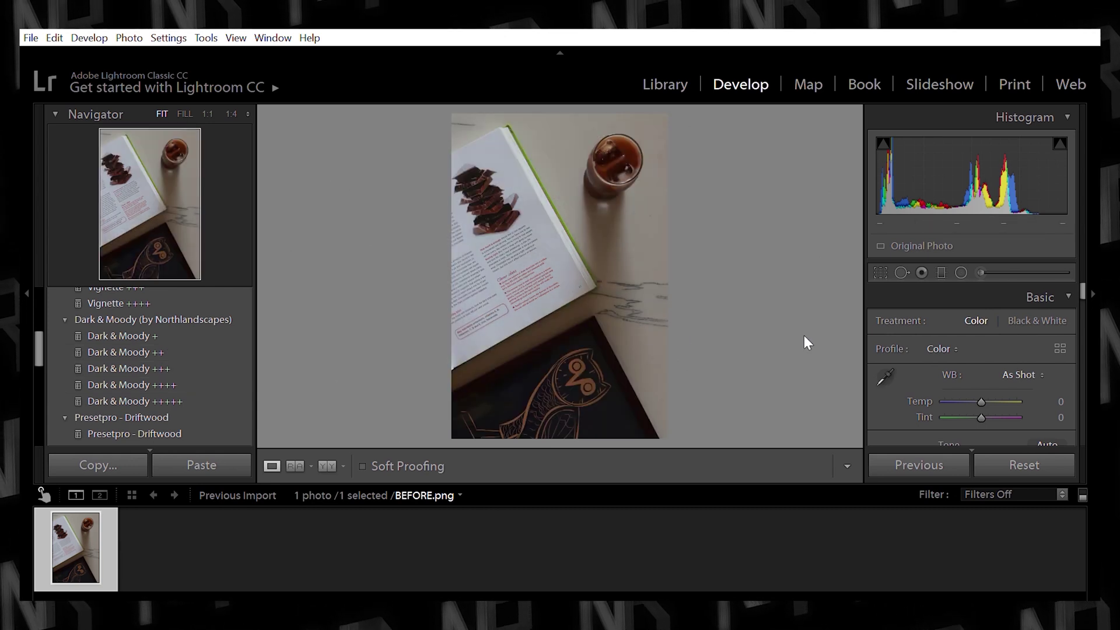
Raise the photo's Vibrance to +100 and inspect the effect on the colors up close.
scroll(958, 350, down, 3)
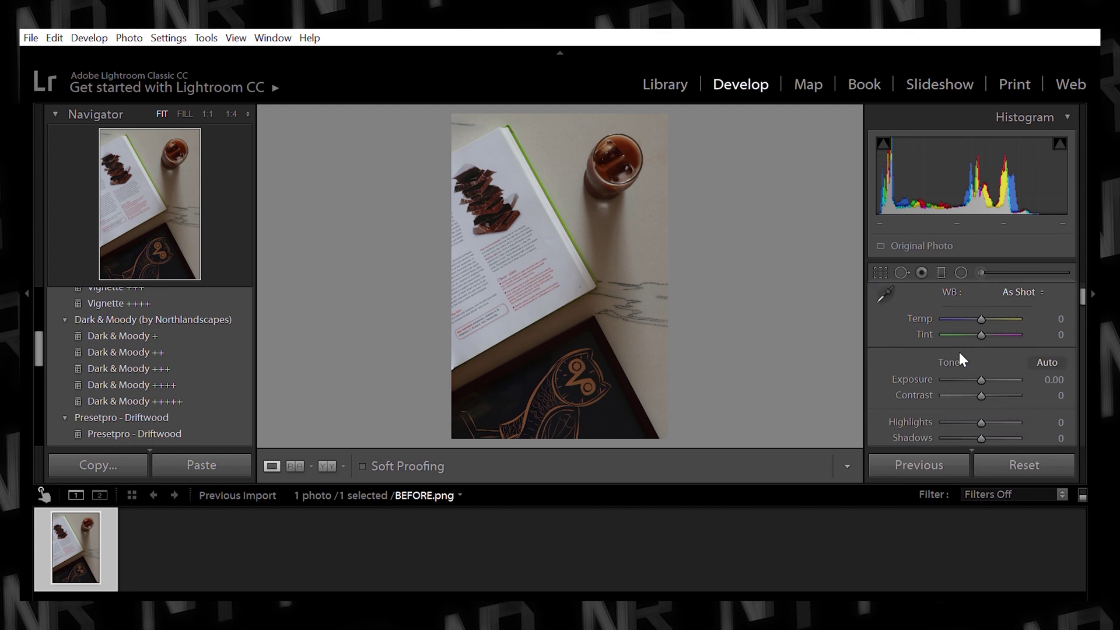
scroll(960, 359, up, 3)
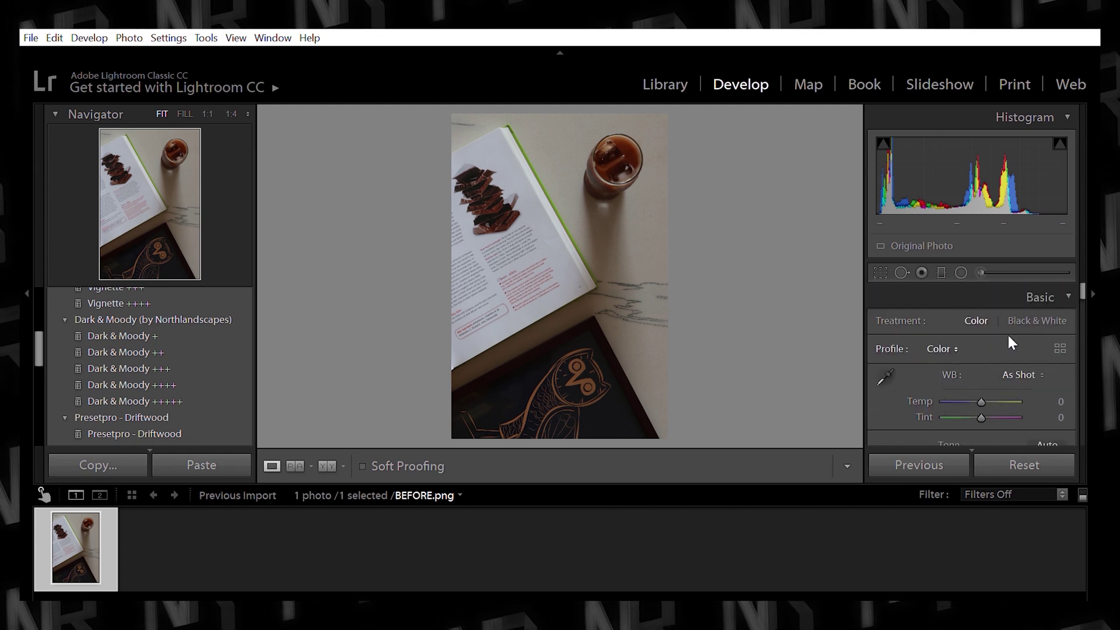
scroll(1009, 337, down, 3)
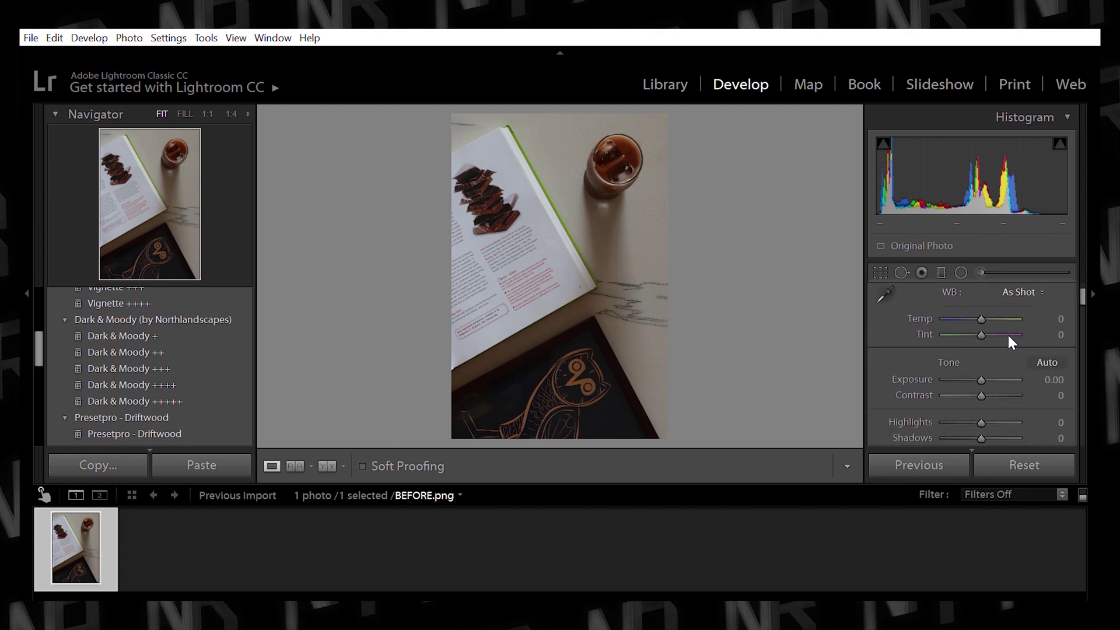
scroll(956, 371, down, 2)
scroll(957, 374, down, 2)
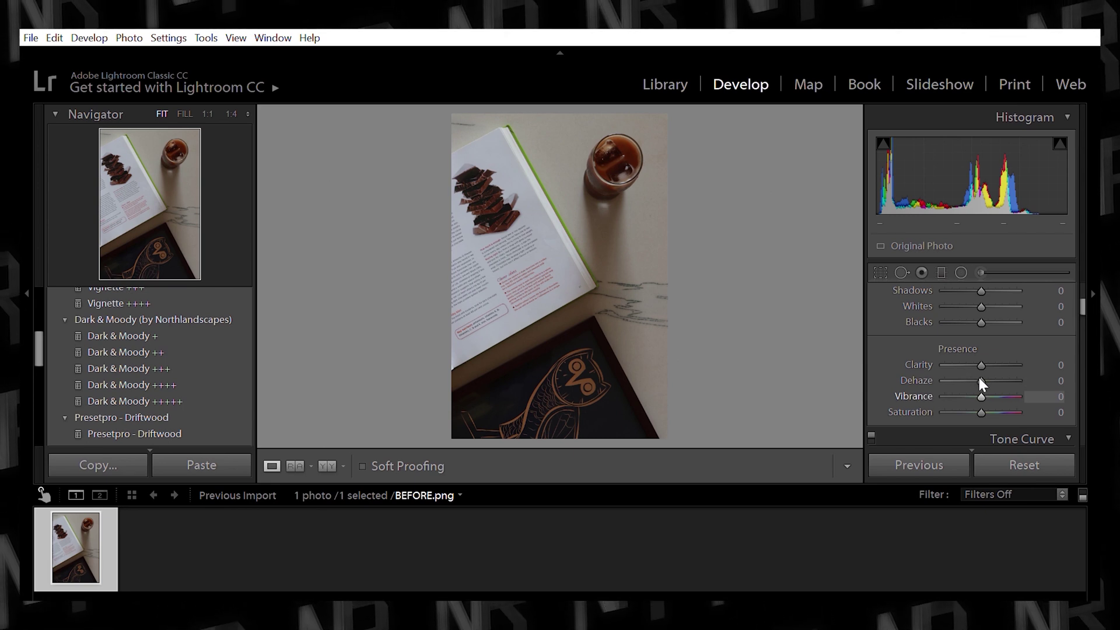
drag(980, 378, 1023, 384)
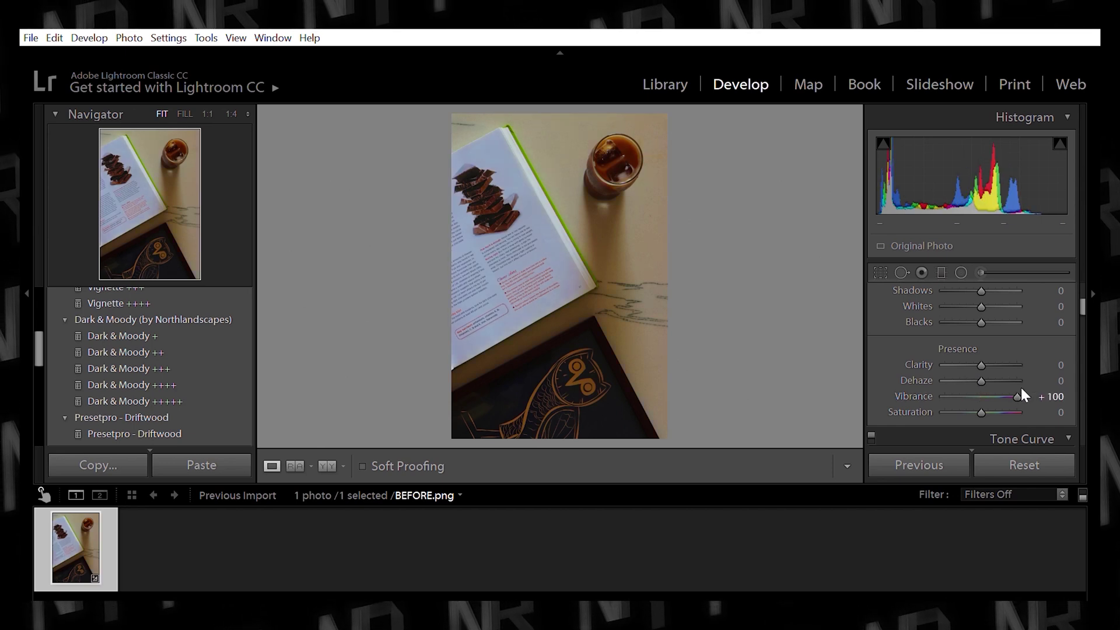
click(575, 236)
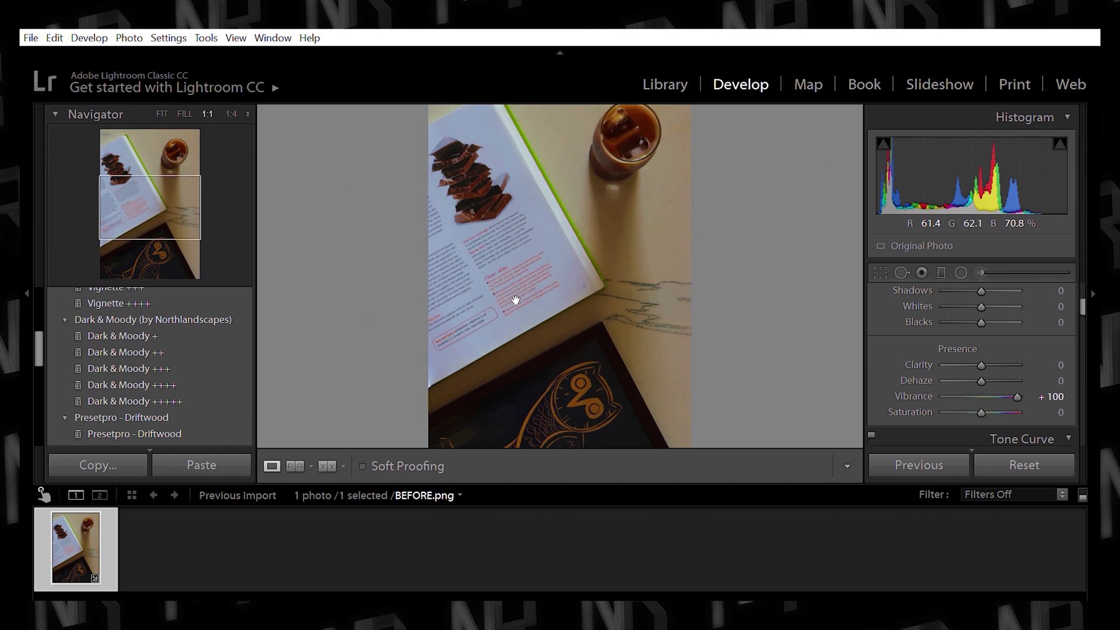
drag(500, 301, 710, 250)
click(710, 250)
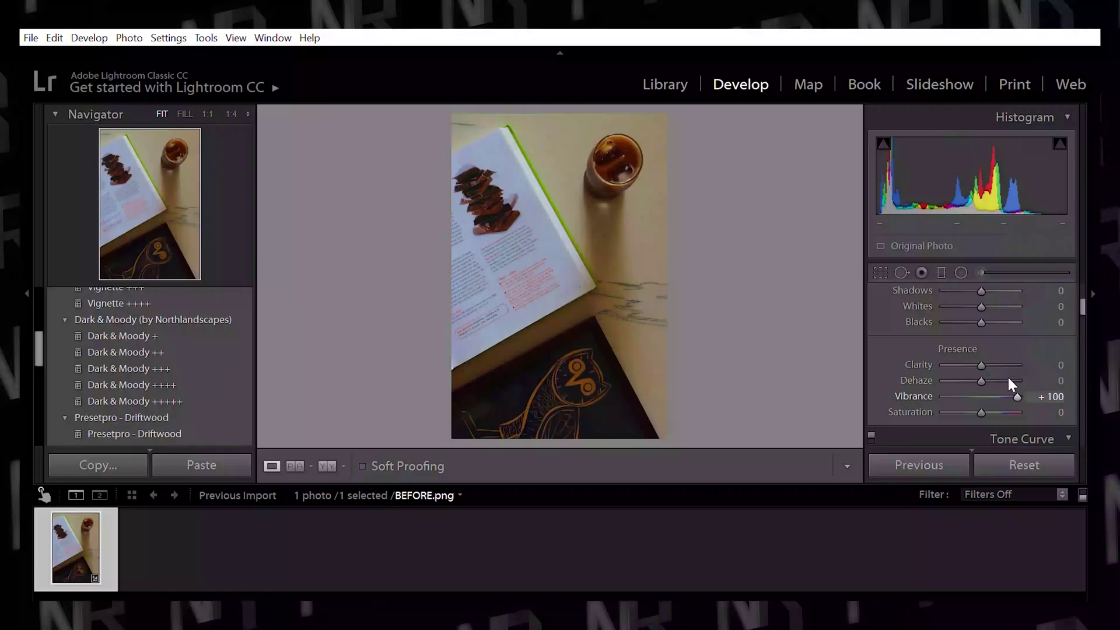
Lower the Vibrance to −100 and inspect the remaining color in the drink glass at 1:1.
drag(1016, 380, 1015, 380)
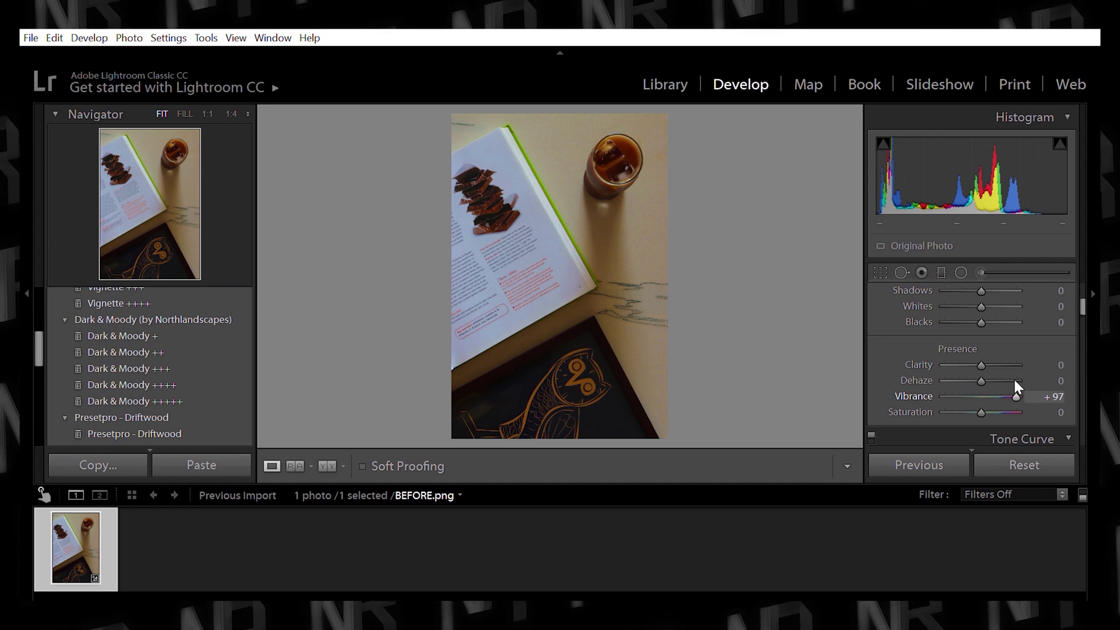
drag(1013, 377, 922, 374)
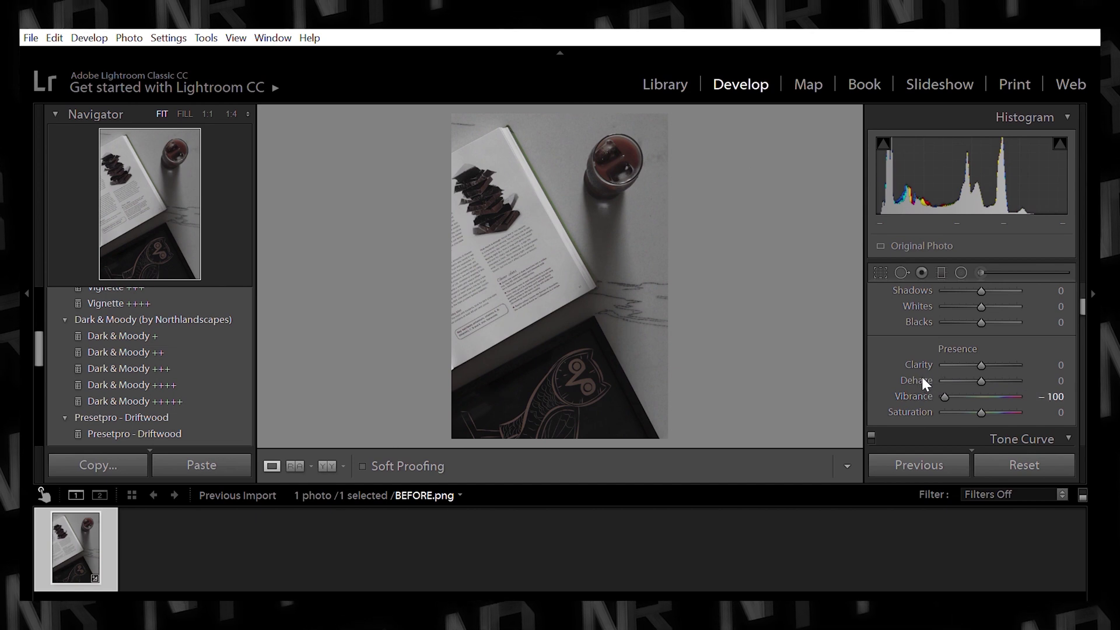
click(614, 164)
drag(622, 192, 645, 300)
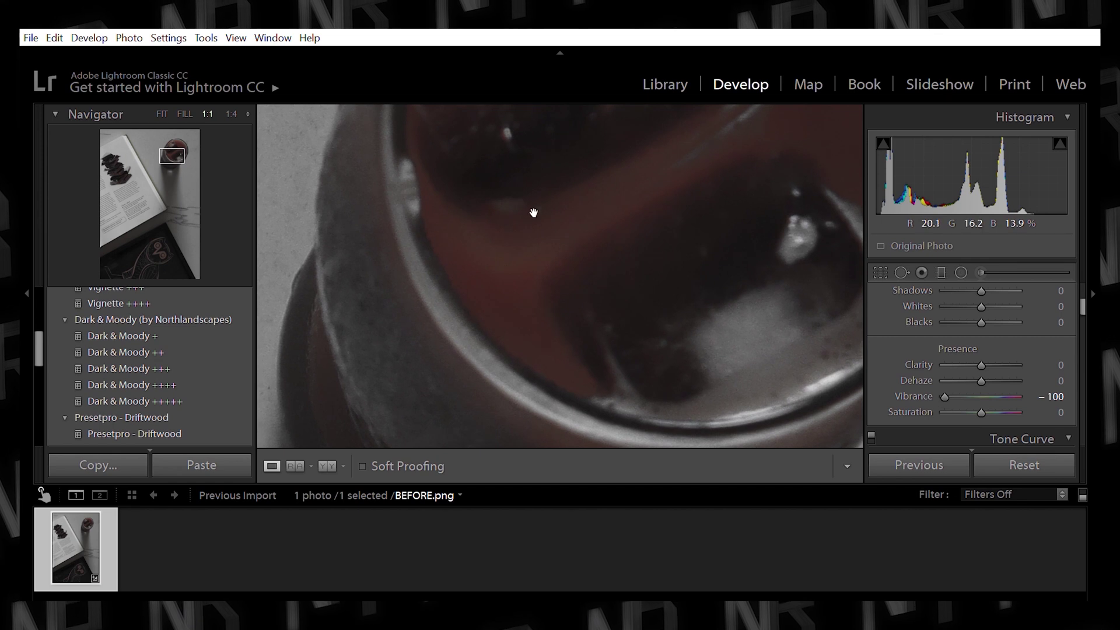
click(675, 192)
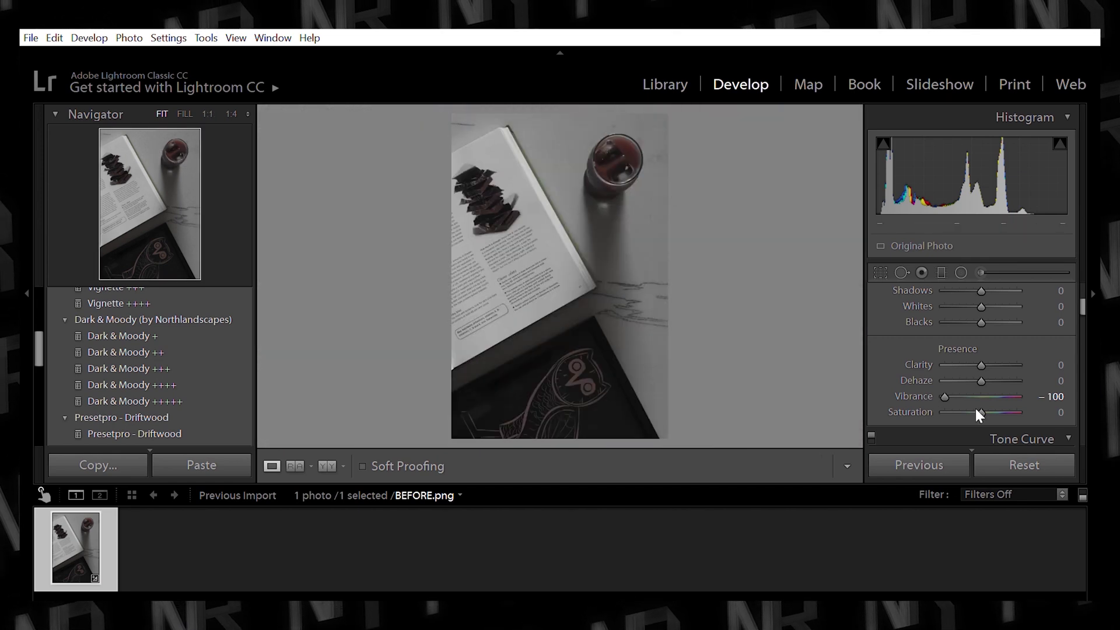
Set the photo's Vibrance to −26.
drag(946, 378, 958, 378)
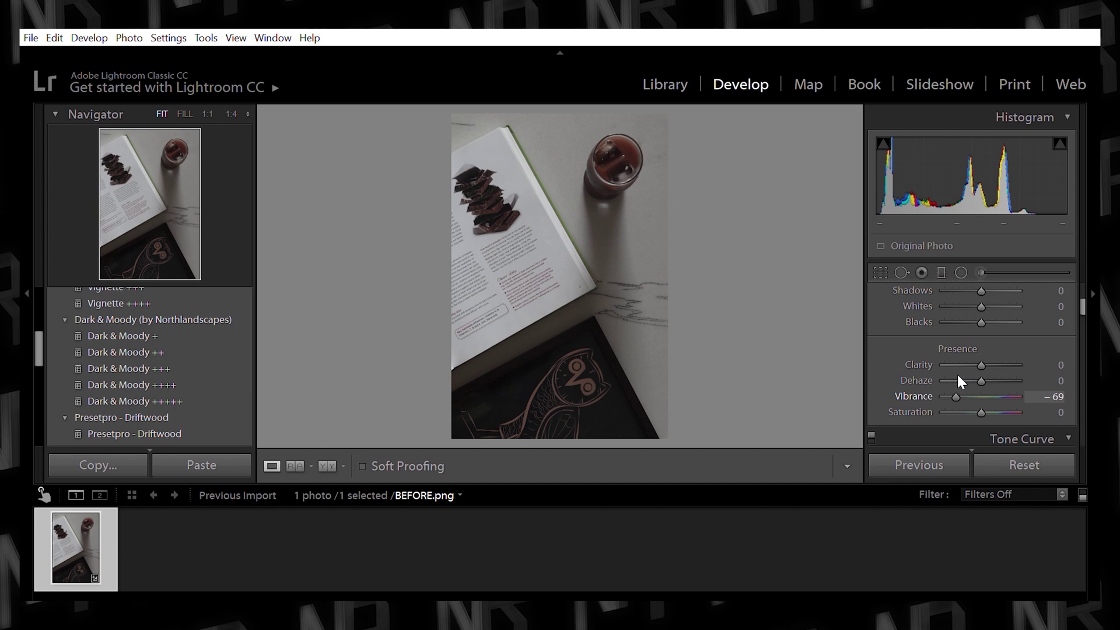
drag(958, 377, 972, 378)
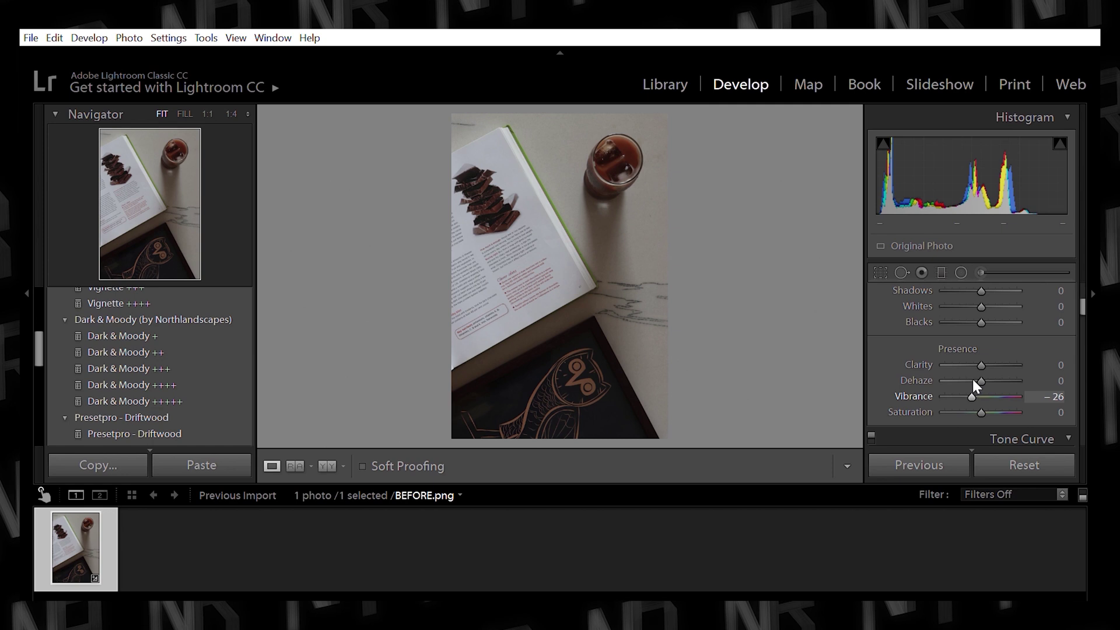
drag(971, 377, 971, 377)
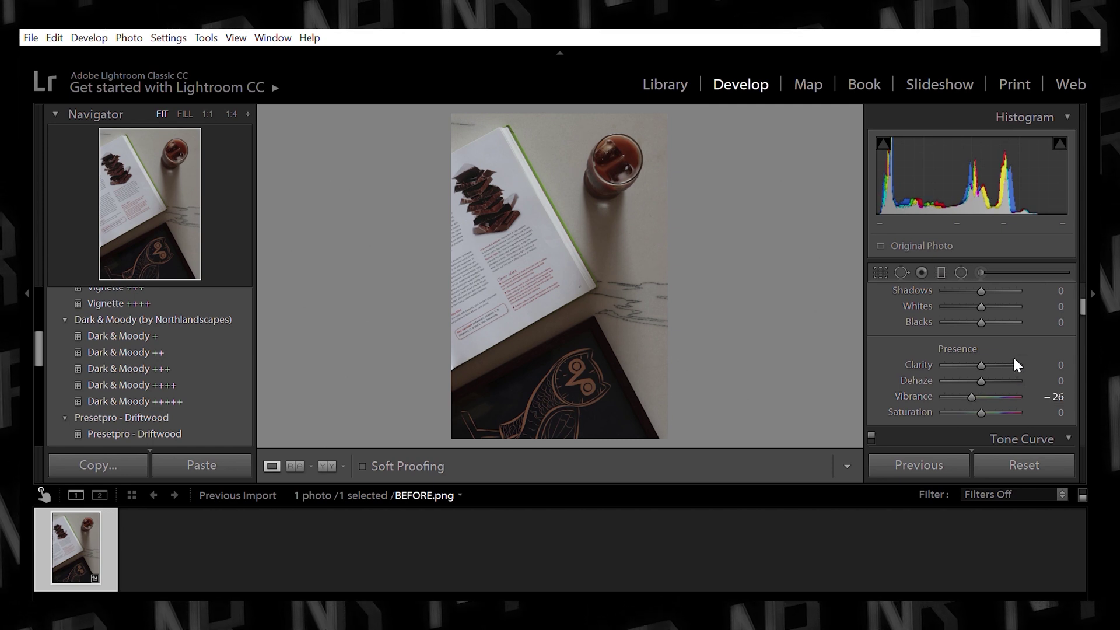
Set the photo's Exposure to −0.27 and its Contrast to +40.
scroll(1002, 320, up, 2)
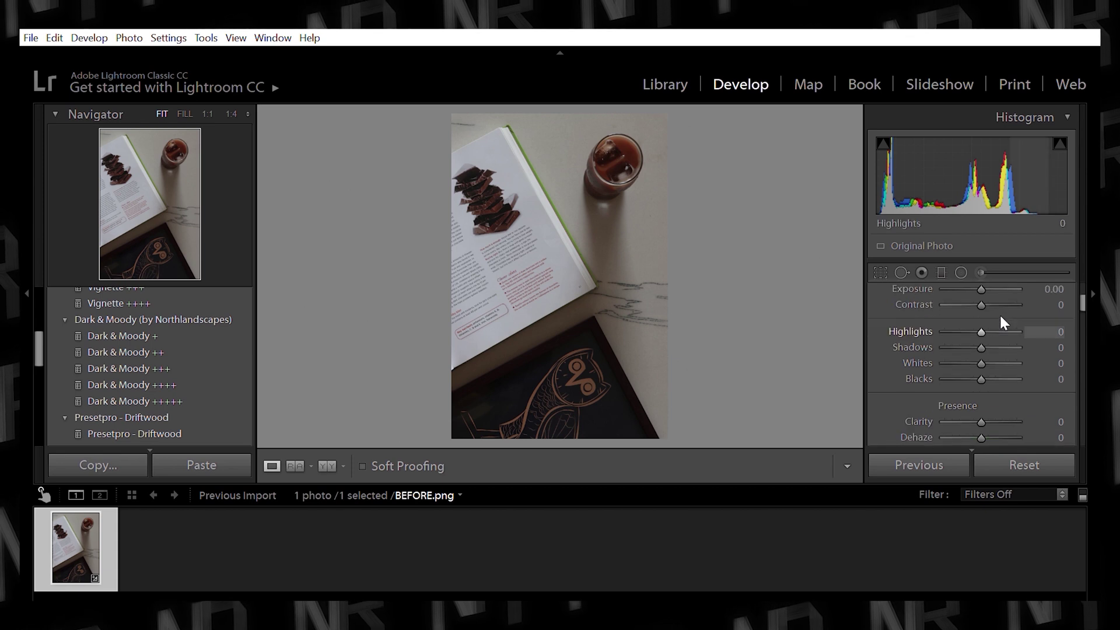
scroll(966, 302, up, 2)
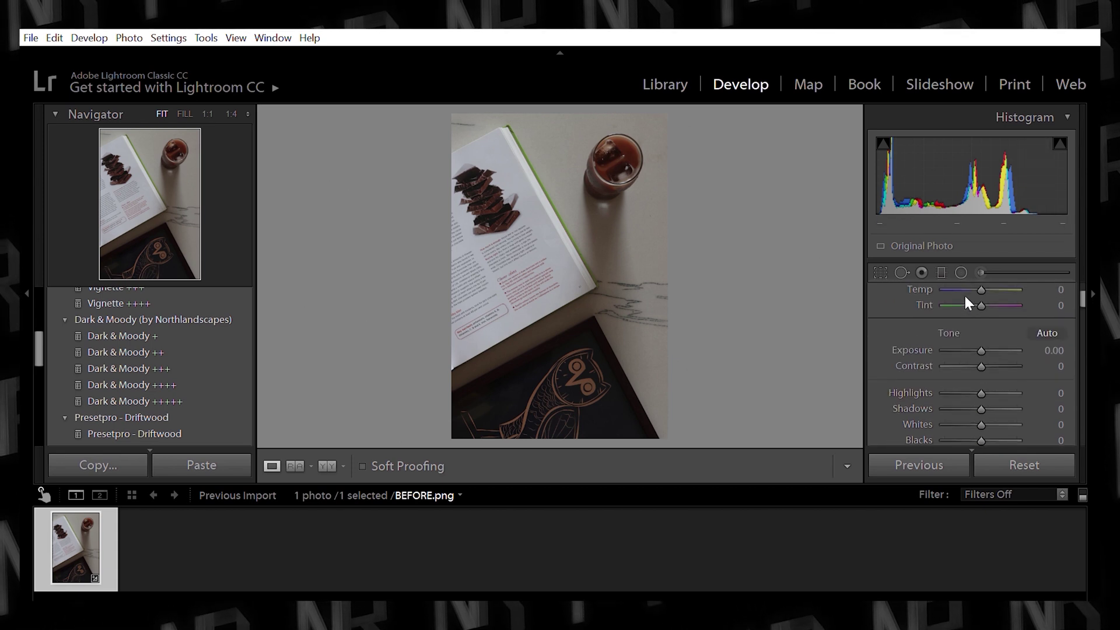
scroll(982, 333, up, 3)
mouse_move(980, 332)
mouse_down()
mouse_move(1018, 331)
mouse_move(938, 328)
mouse_move(974, 332)
mouse_up()
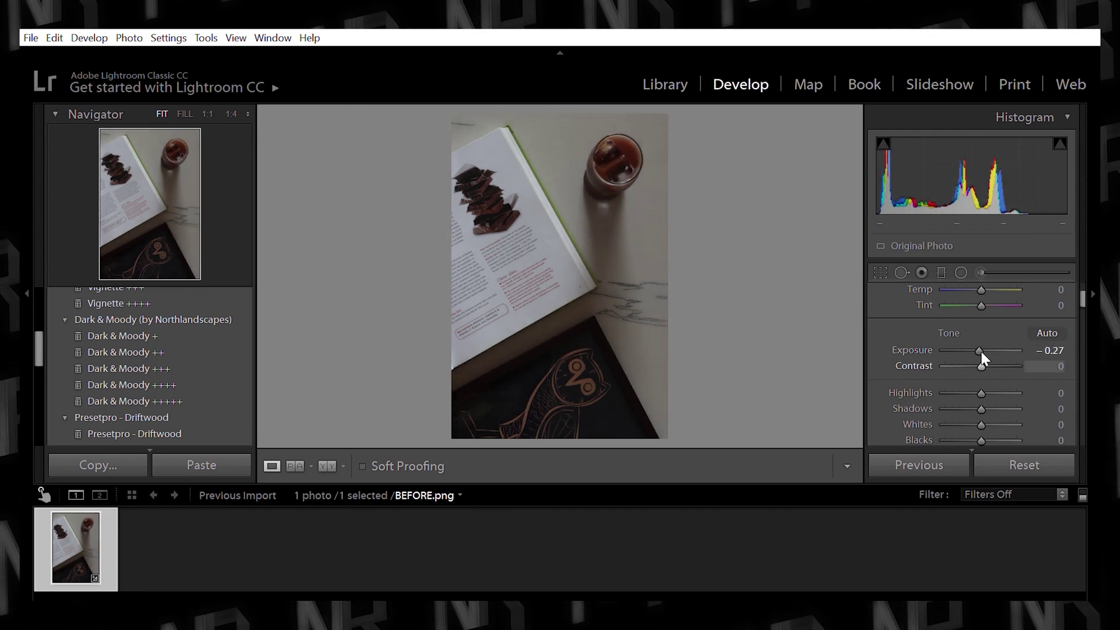
drag(982, 357, 996, 358)
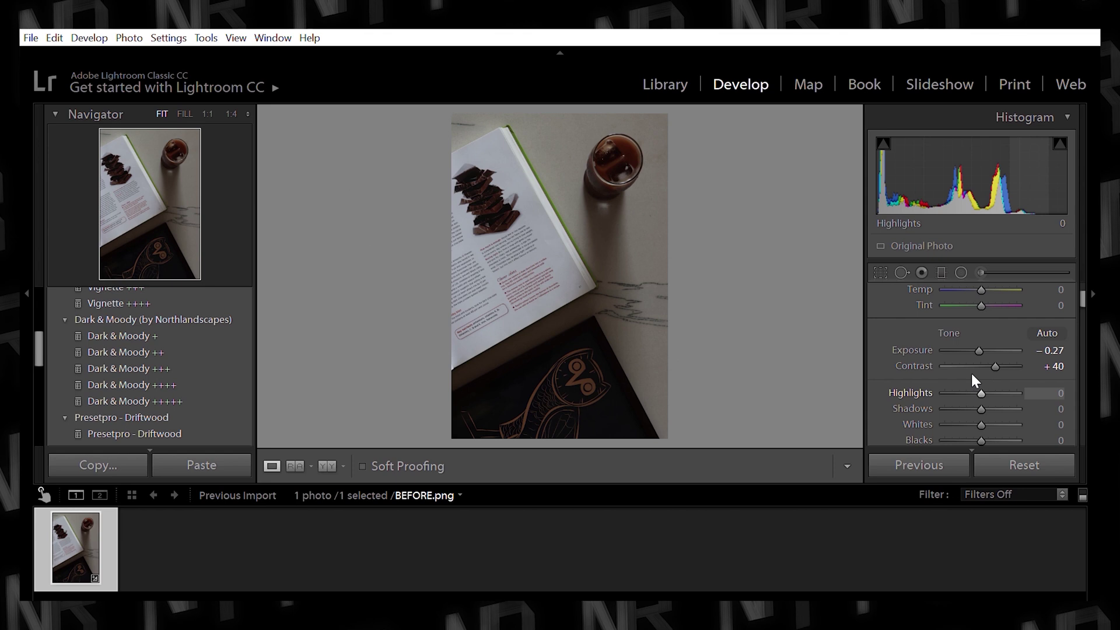
Set Highlights to +69 and Shadows to −61, and inspect the dark owl cover up close.
scroll(984, 375, down, 1)
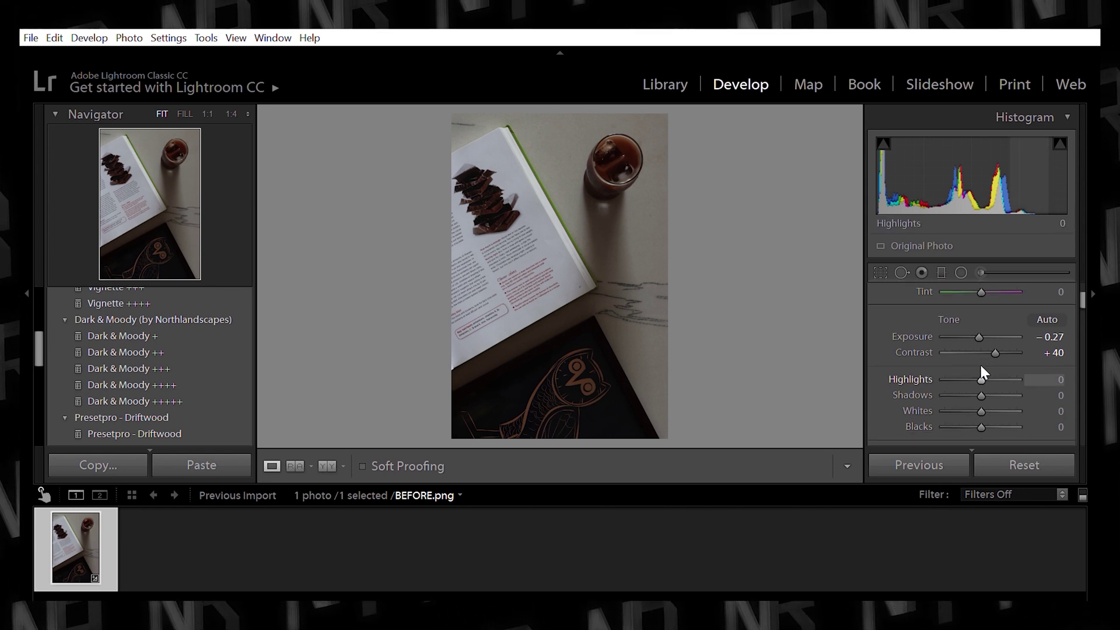
scroll(980, 359, up, 2)
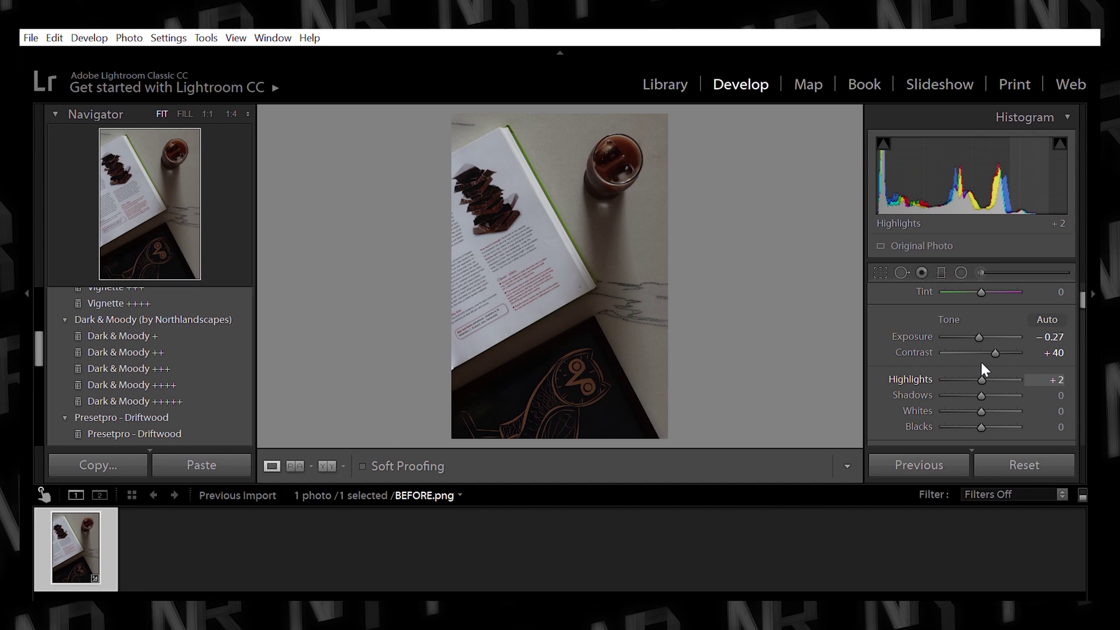
drag(982, 364, 1005, 363)
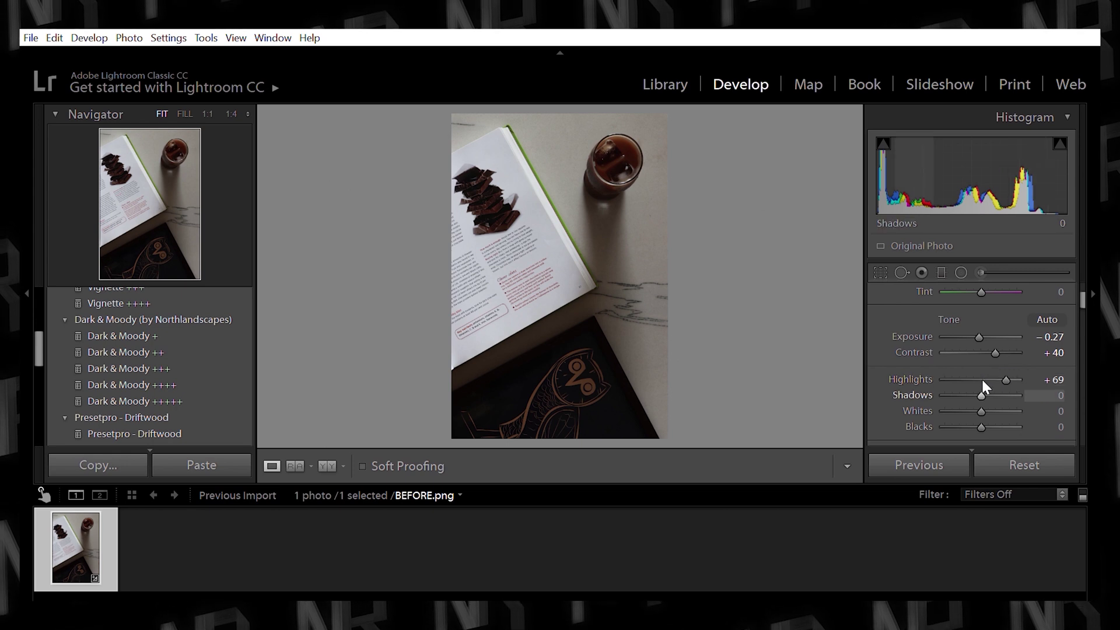
drag(982, 380, 961, 377)
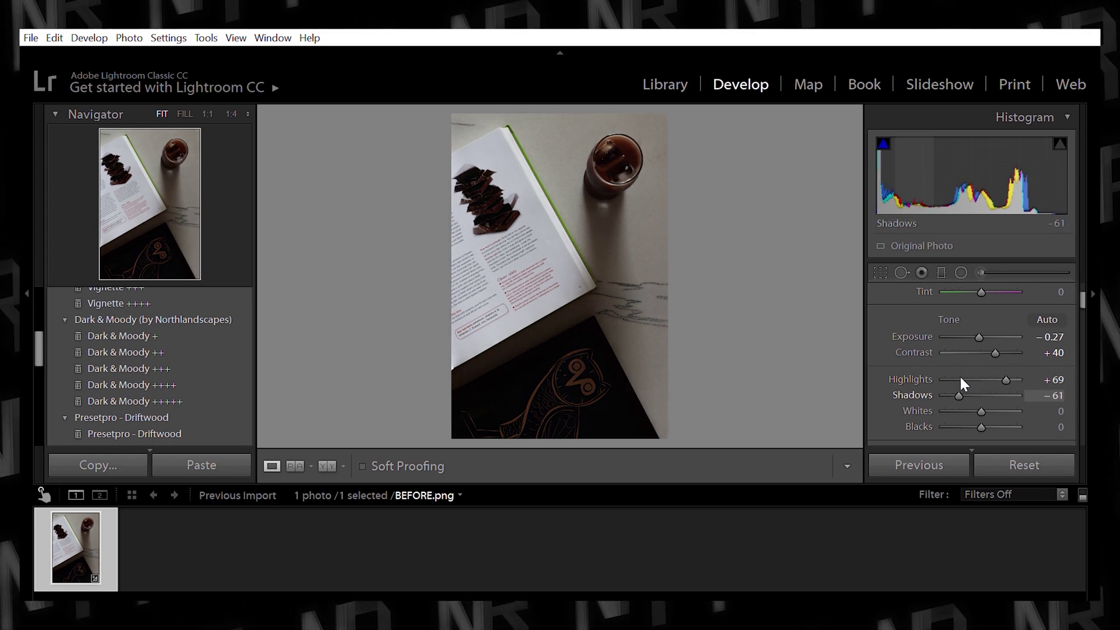
click(588, 403)
drag(457, 182, 845, 293)
click(845, 293)
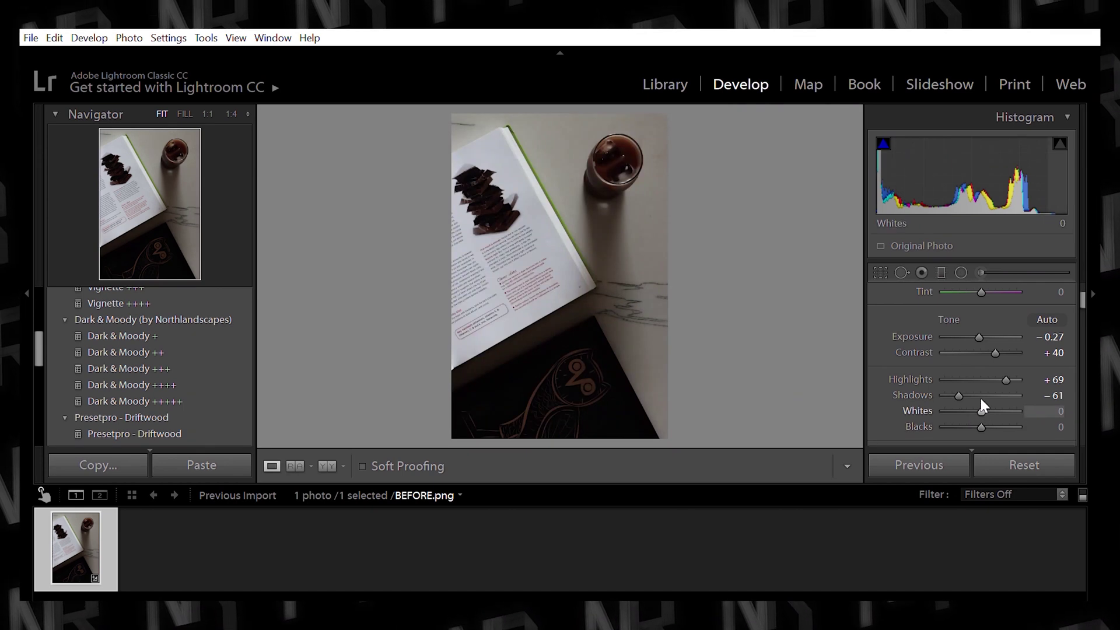
Set Shadows to −38 and Blacks to +83, and check the dark area beside the book at 1:1.
drag(983, 409, 967, 373)
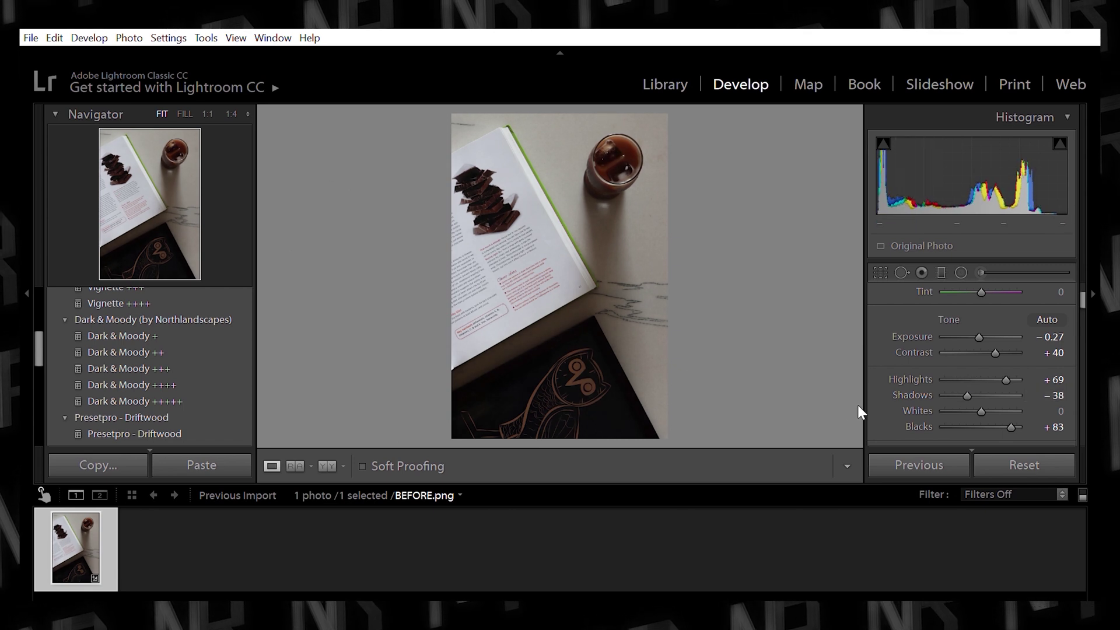
click(511, 352)
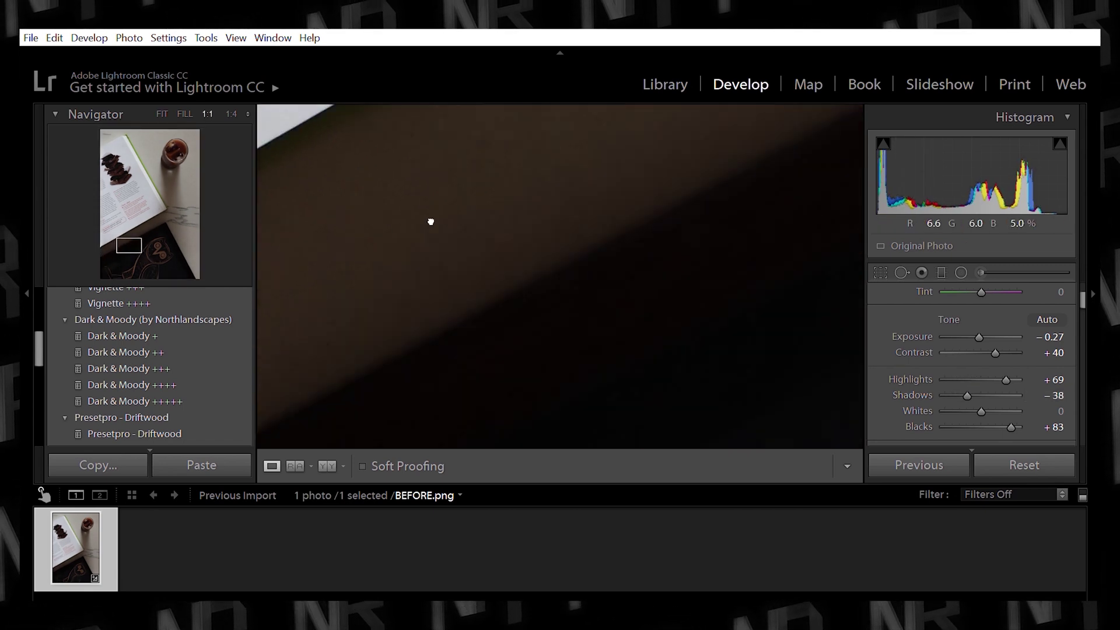
click(545, 320)
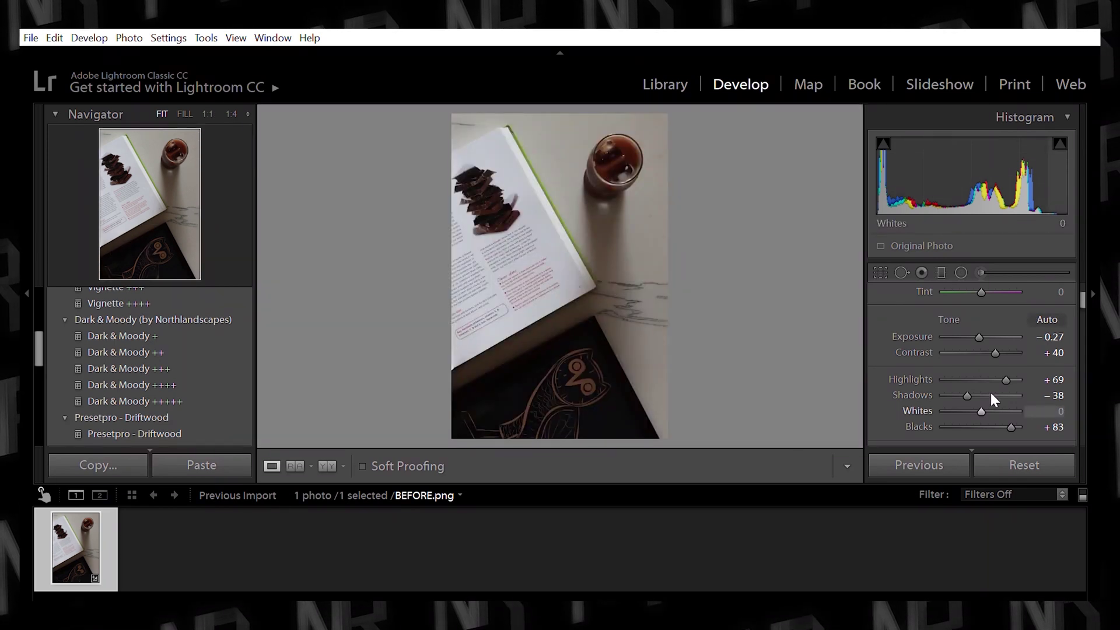
Try the photo's Saturation at +100, and reduce it to +19.
scroll(992, 395, down, 3)
scroll(989, 390, down, 3)
scroll(992, 400, up, 2)
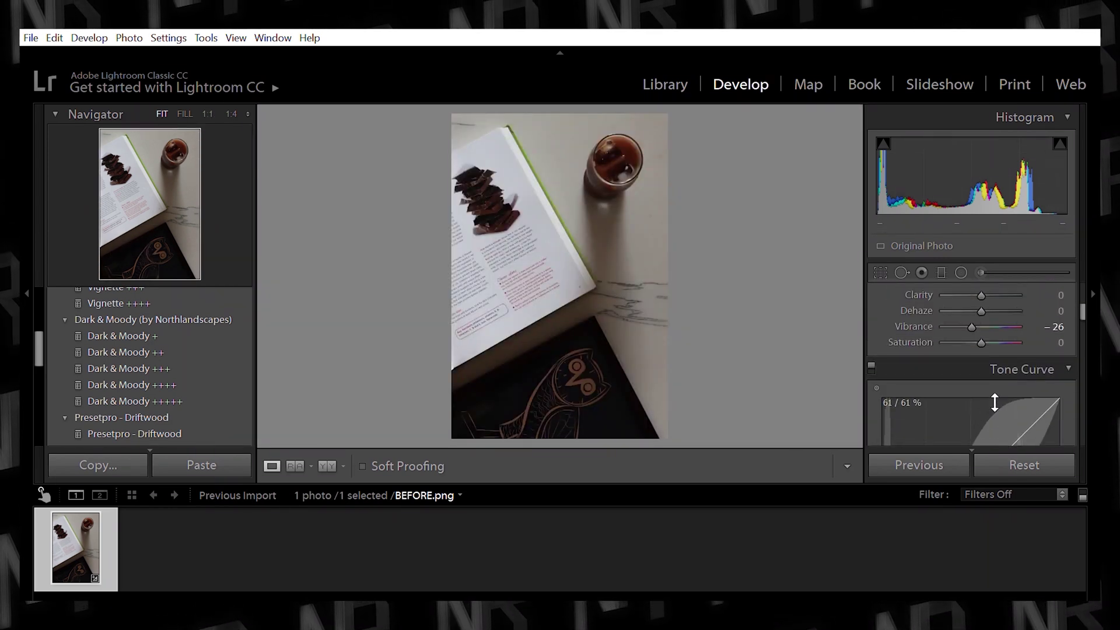
drag(981, 326, 1020, 331)
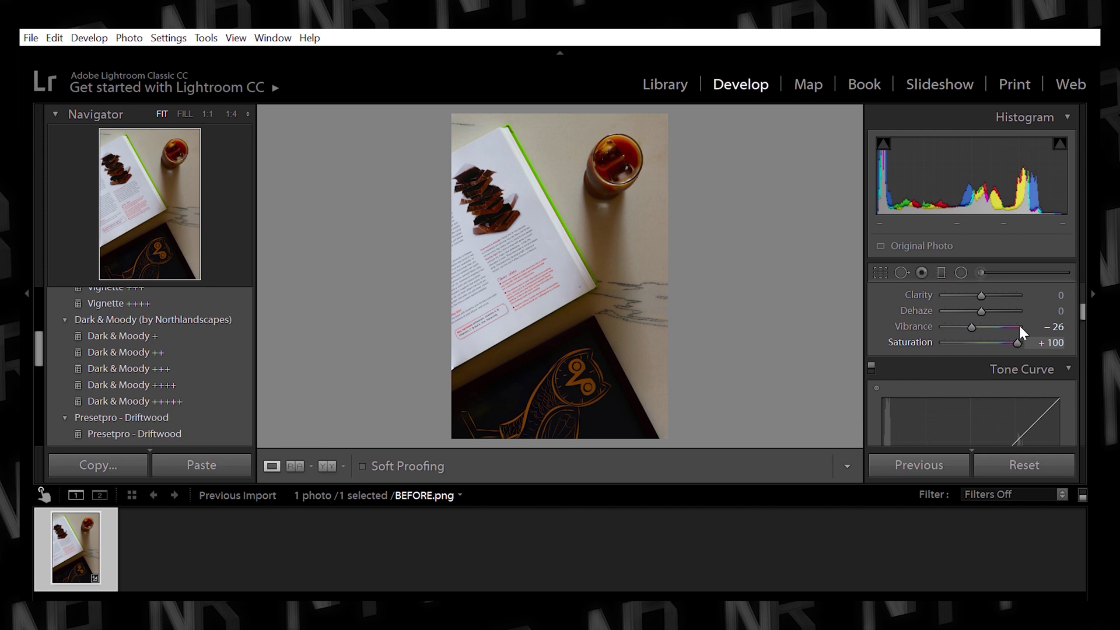
drag(1020, 328, 988, 334)
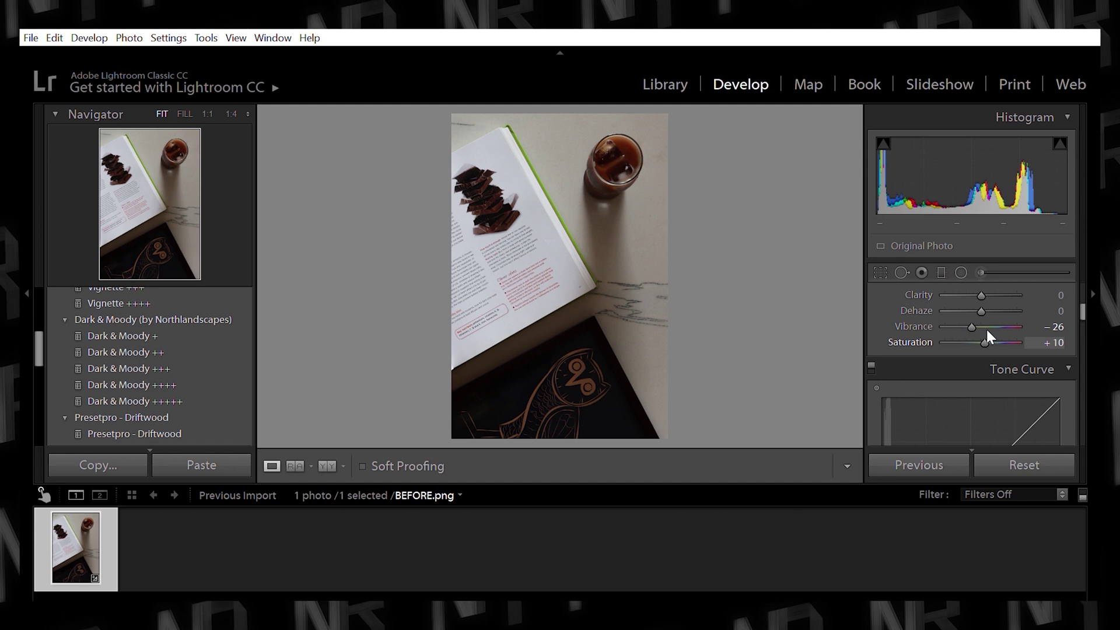
drag(987, 330, 982, 328)
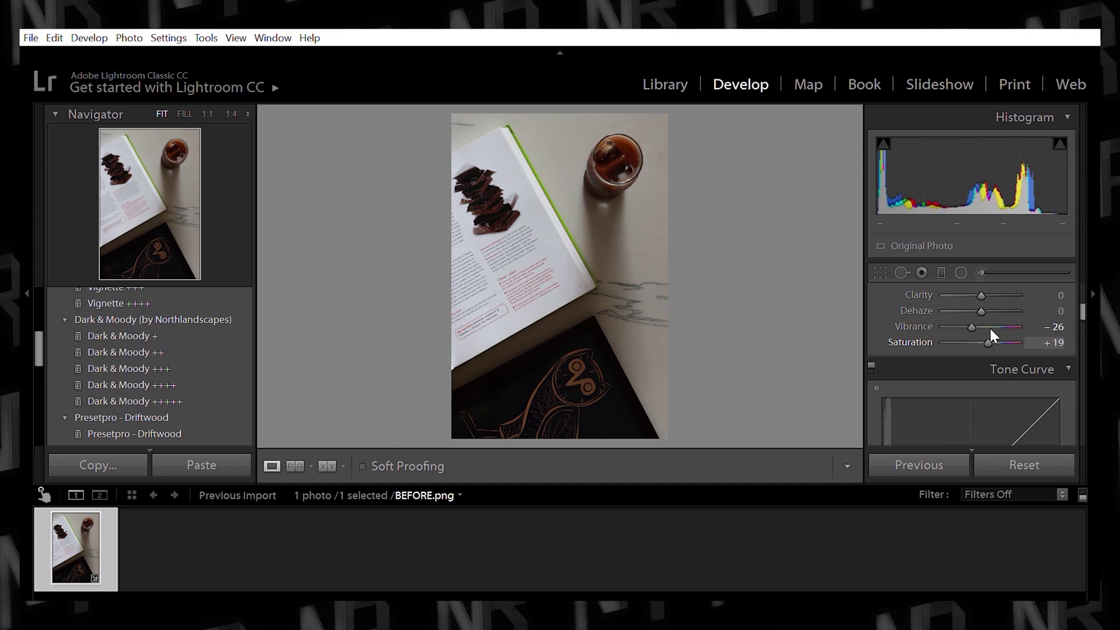
Adjust the photo's Tone Curve for slightly stronger contrast between the dark and light tones.
scroll(934, 383, down, 3)
scroll(936, 388, down, 2)
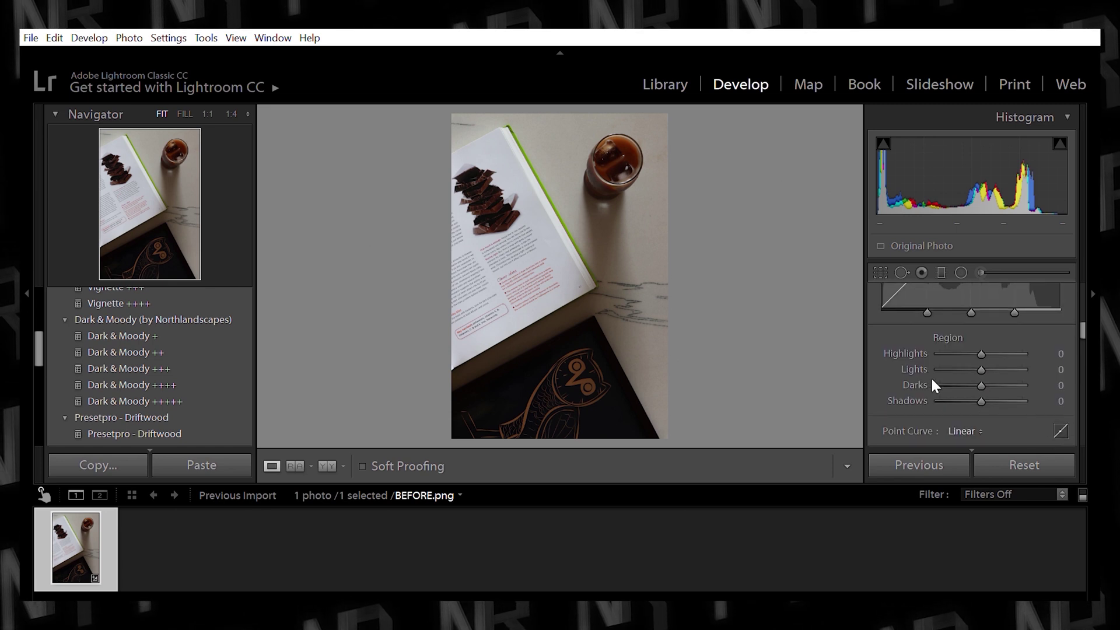
scroll(911, 315, up, 3)
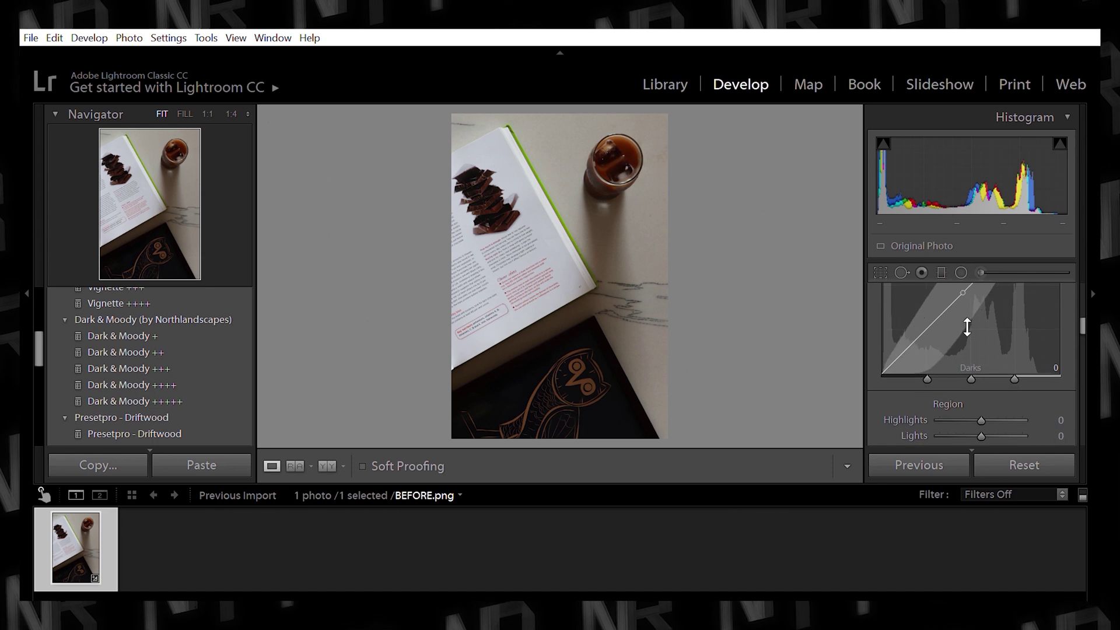
scroll(934, 321, up, 3)
scroll(974, 364, down, 4)
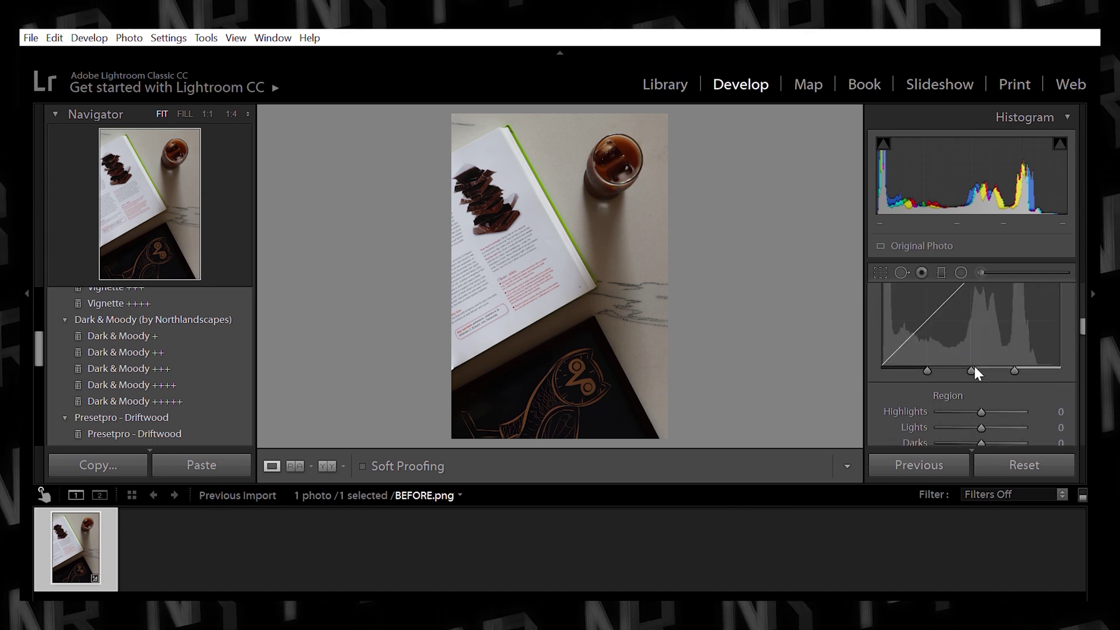
drag(980, 372, 994, 403)
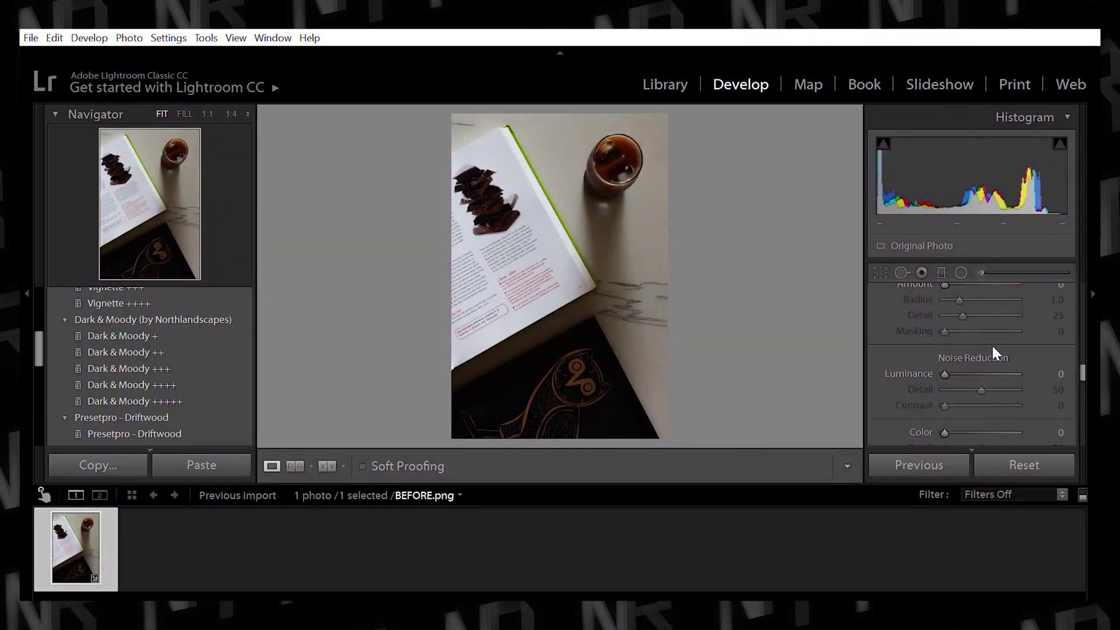
Try the manual lens-correction Vignetting Amount at +100, +33 and −100, and set it to −61 to darken the photo's corners.
scroll(955, 299, up, 3)
scroll(954, 299, down, 3)
scroll(968, 377, down, 5)
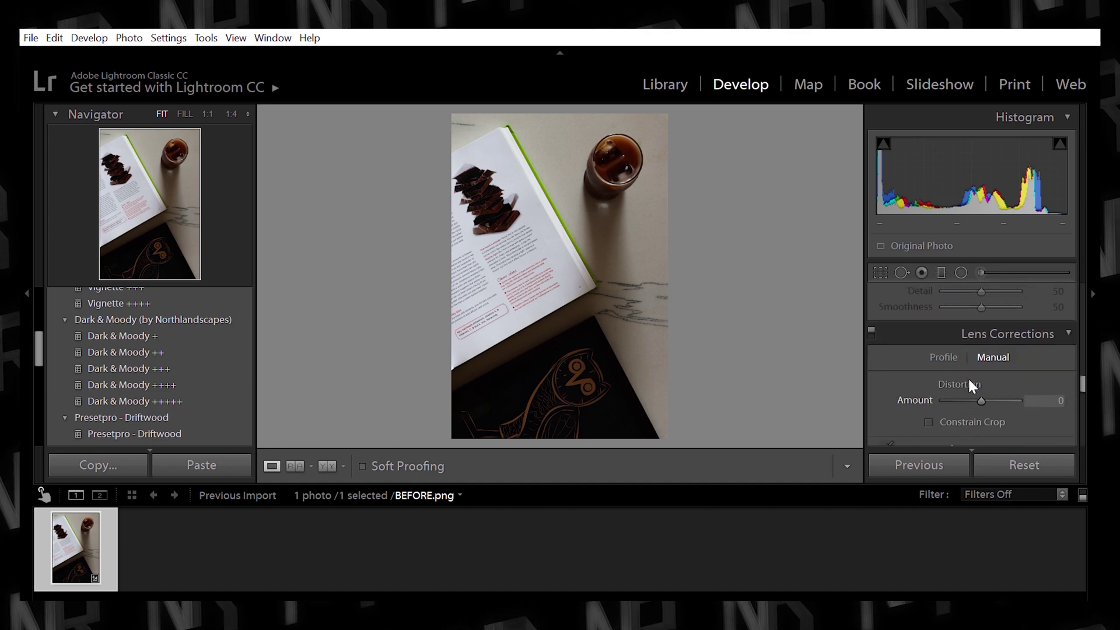
scroll(972, 326, down, 4)
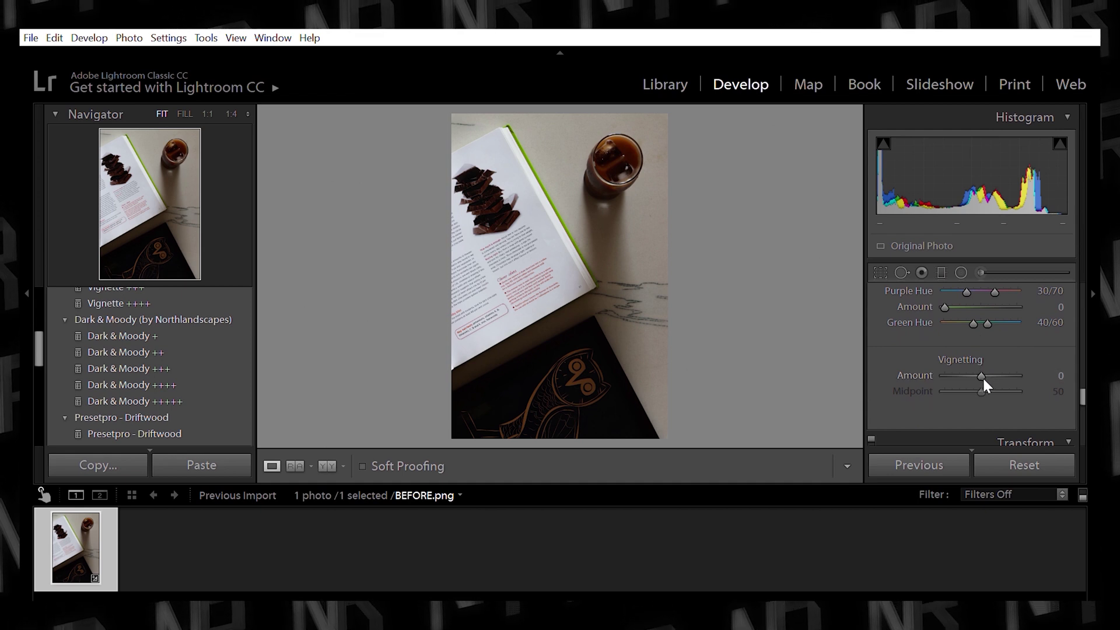
drag(981, 374, 1044, 376)
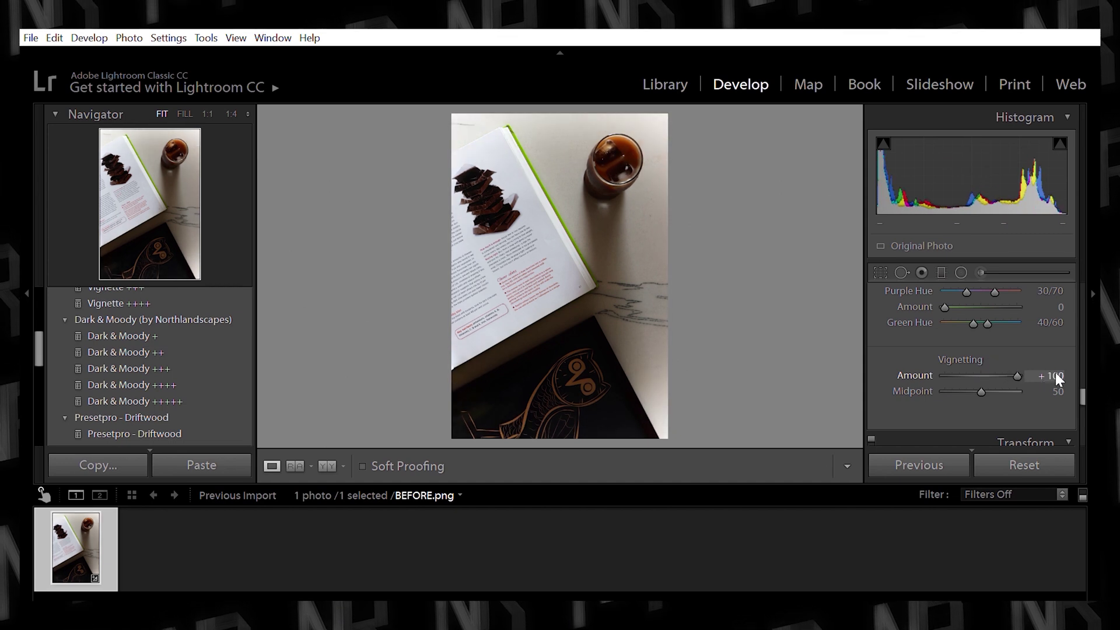
click(670, 123)
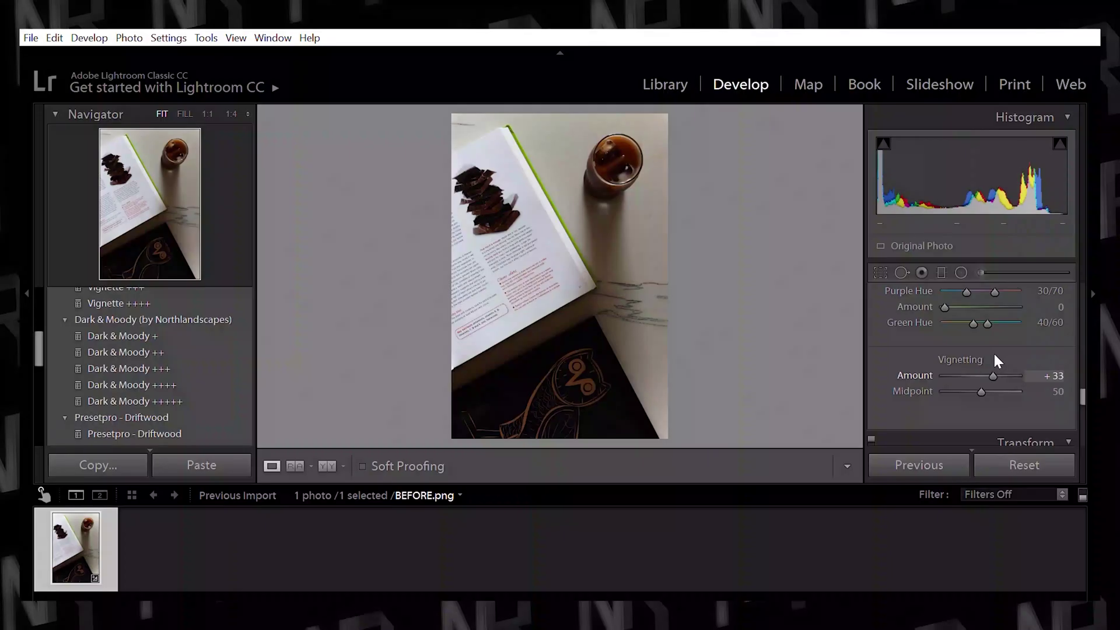
drag(995, 355, 925, 363)
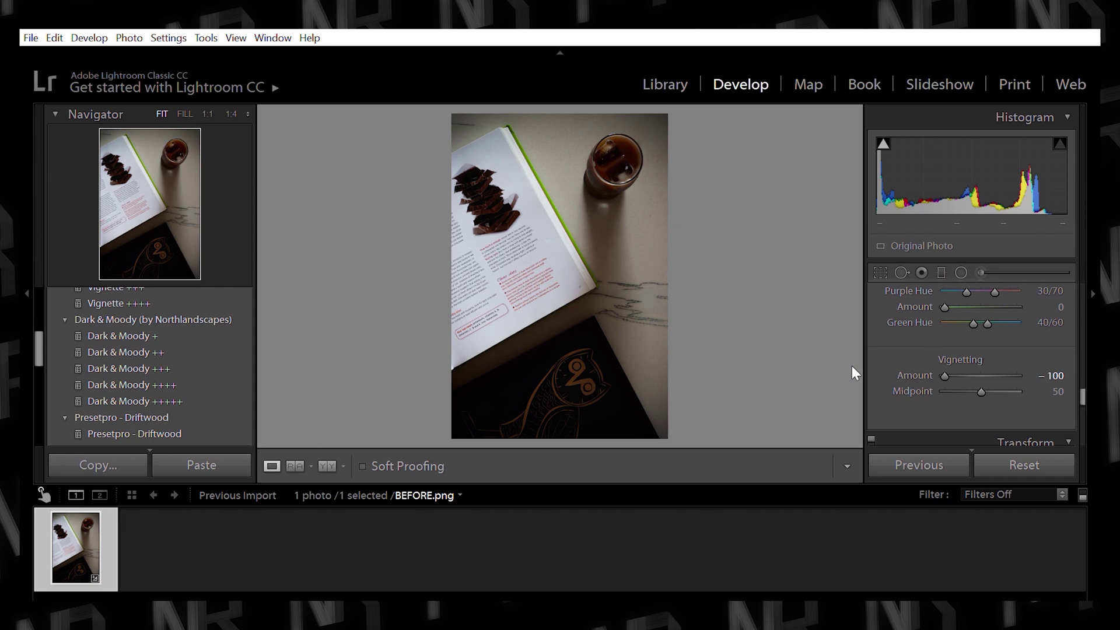
drag(943, 363, 958, 359)
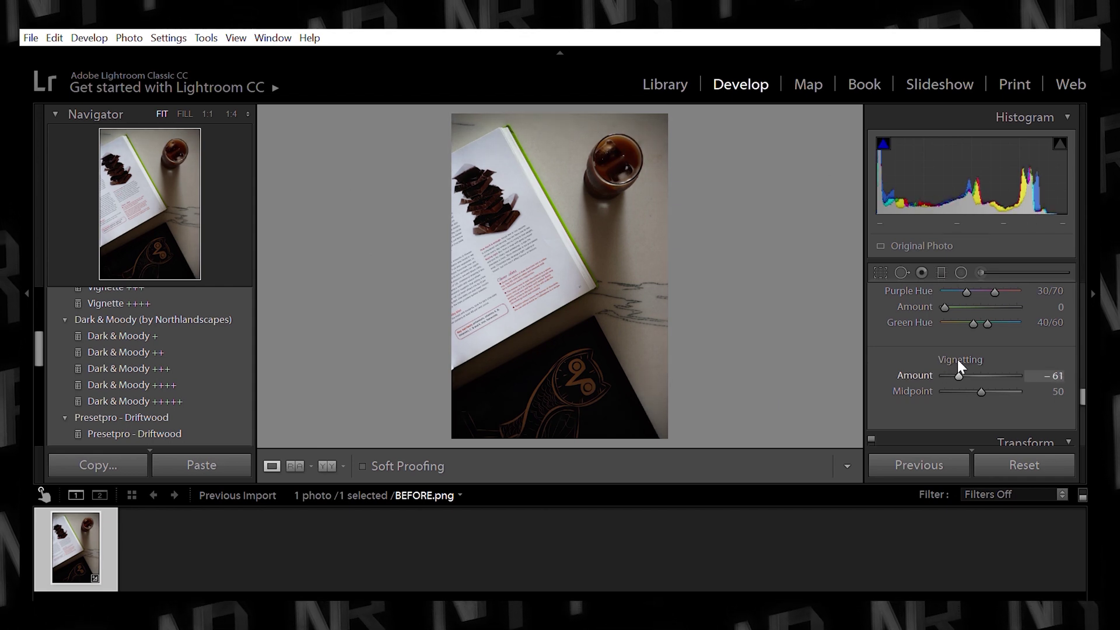